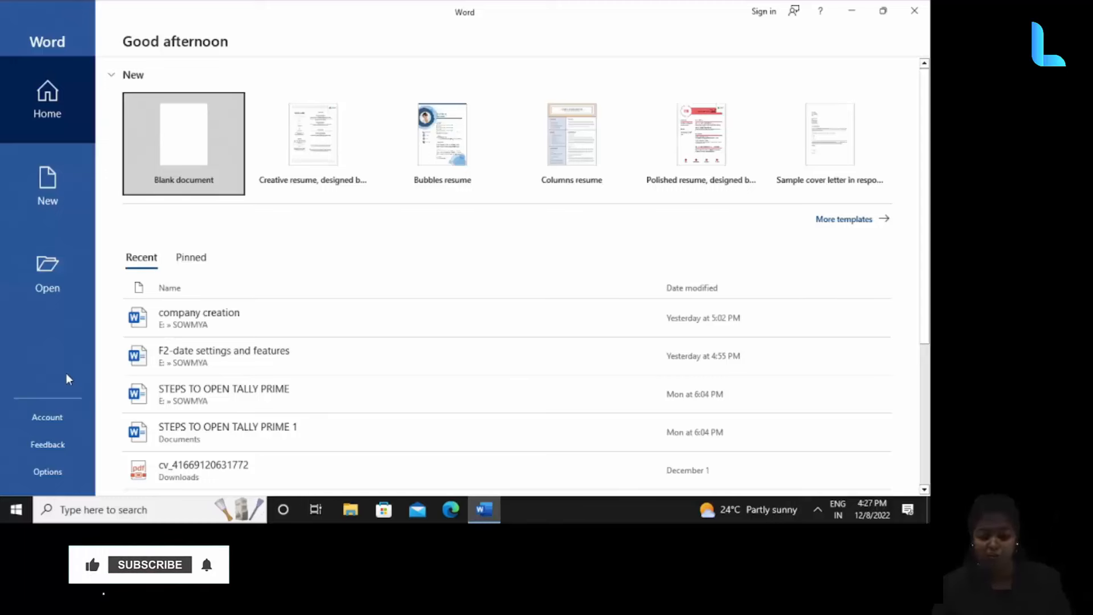
Create a new blank document and dismiss the licence notice above the page.
{"action": "left_click", "coordinate": [45, 202]}
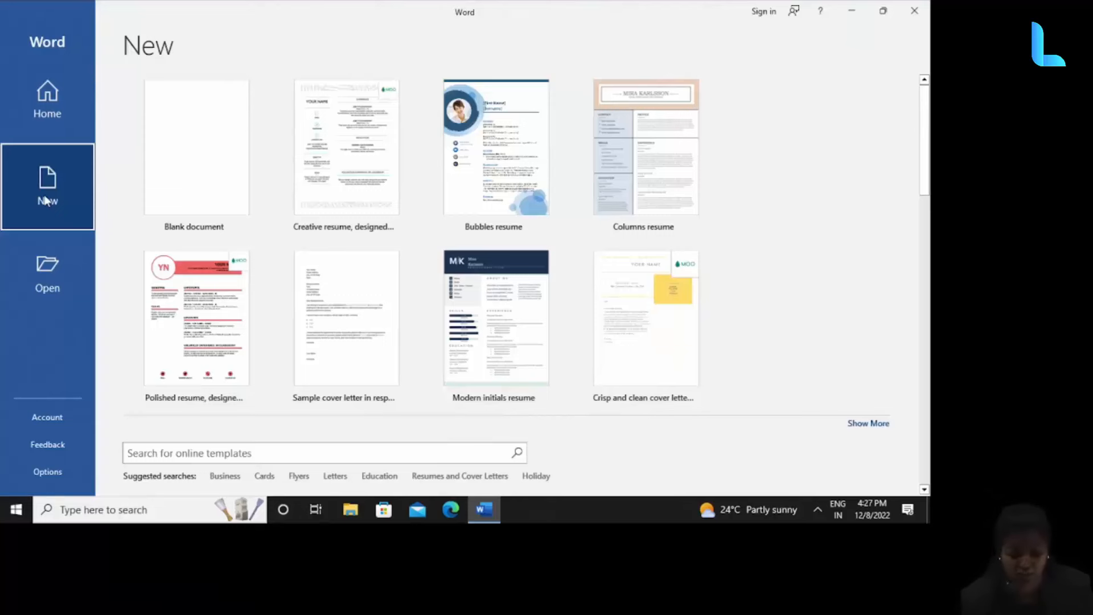
{"action": "left_click", "coordinate": [207, 153]}
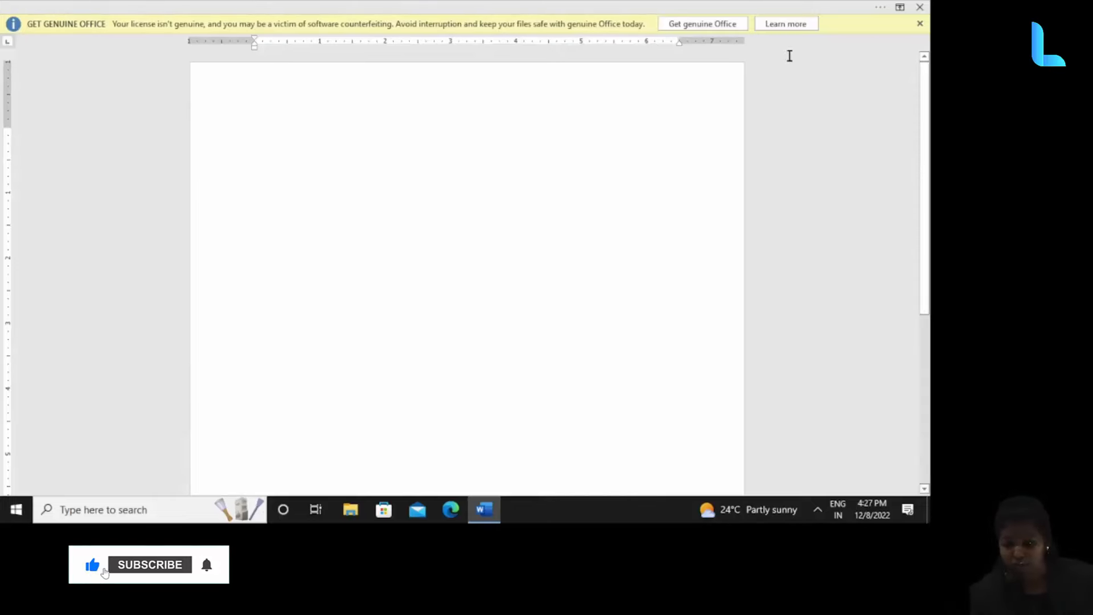
{"action": "left_click", "coordinate": [919, 24]}
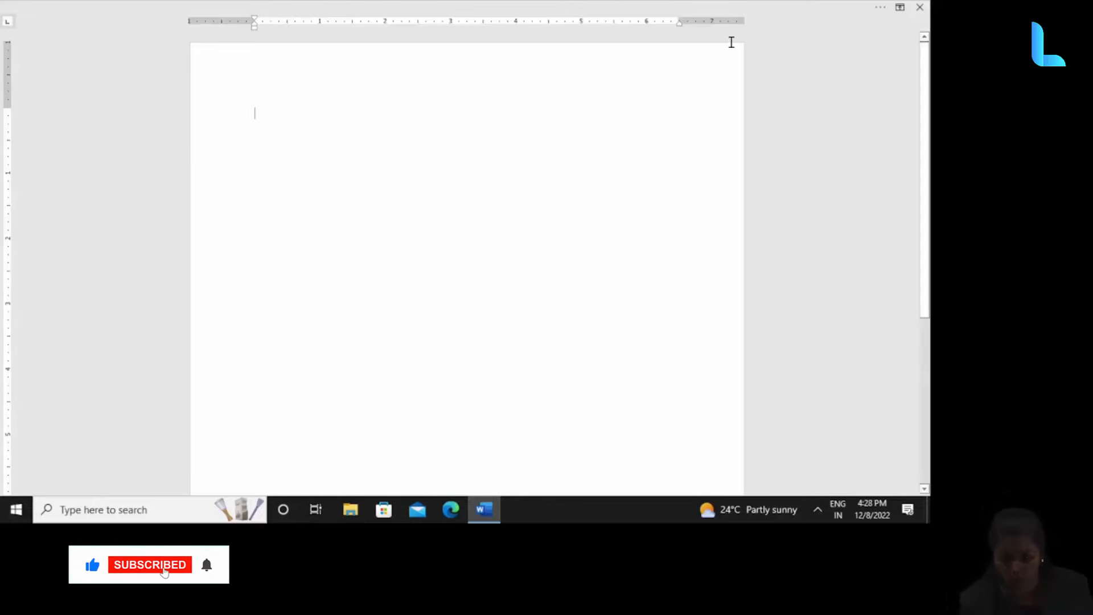
Create a new document from the Party invitation flyer template in the Flyers category.
{"action": "left_click", "coordinate": [881, 10]}
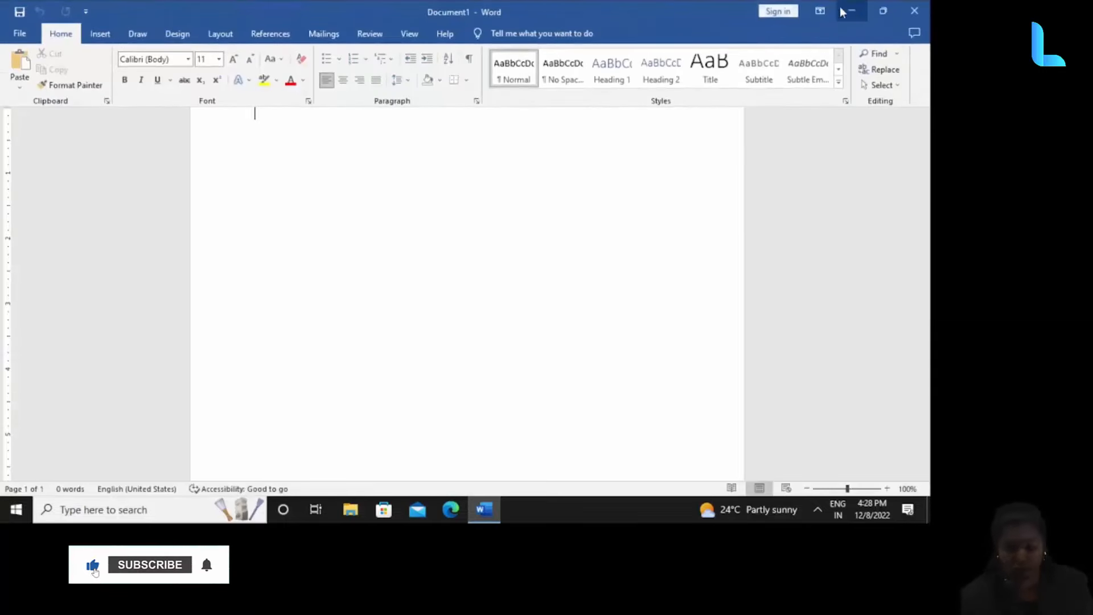
{"action": "left_click", "coordinate": [20, 34]}
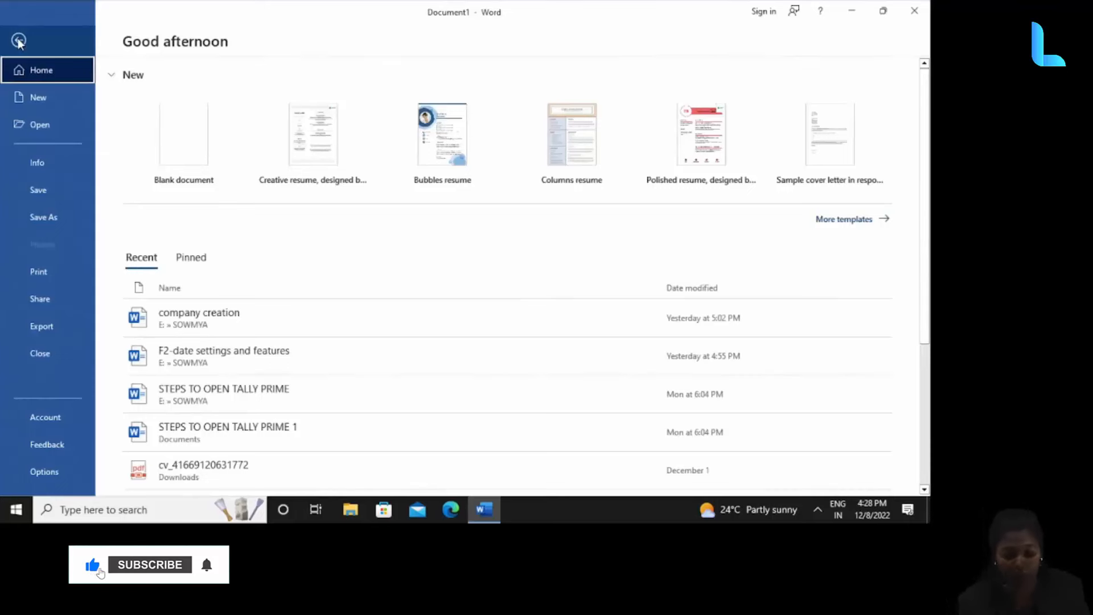
{"action": "left_click", "coordinate": [39, 95]}
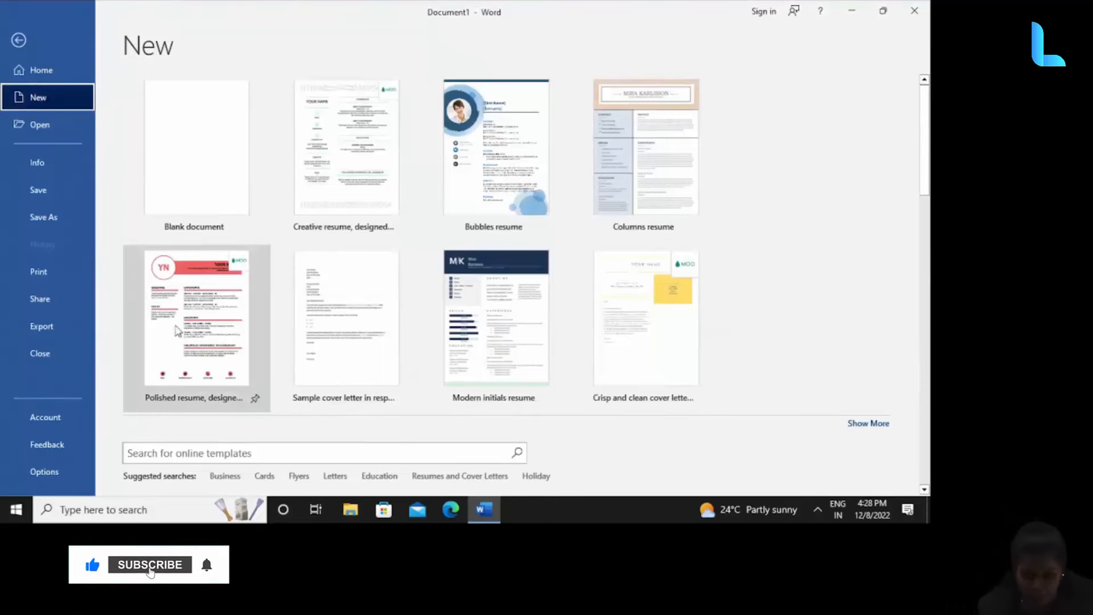
{"action": "left_click", "coordinate": [299, 476]}
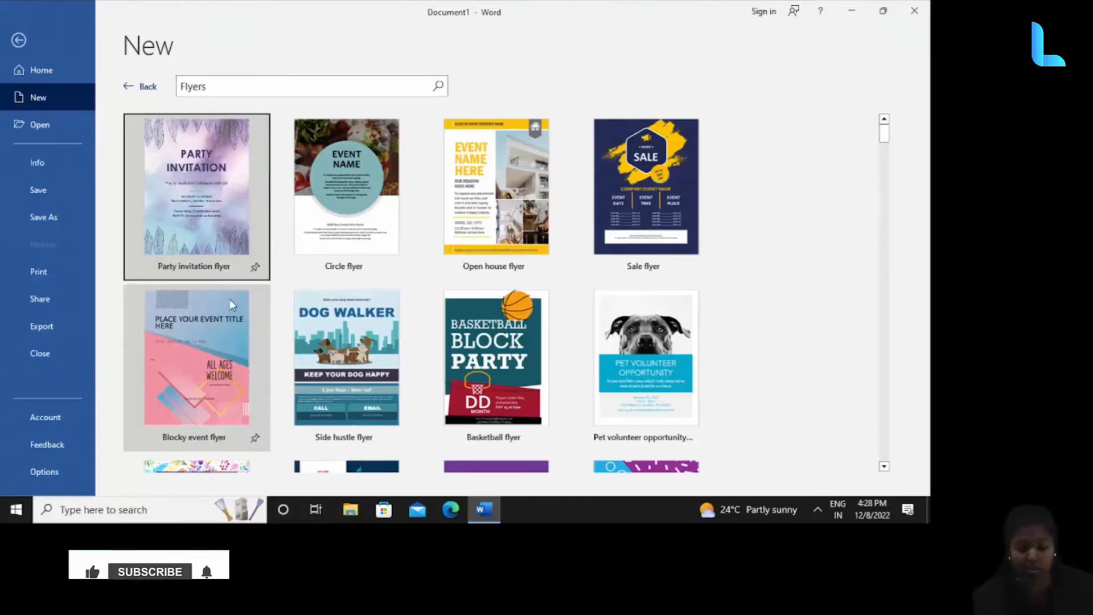
{"action": "left_click", "coordinate": [200, 223]}
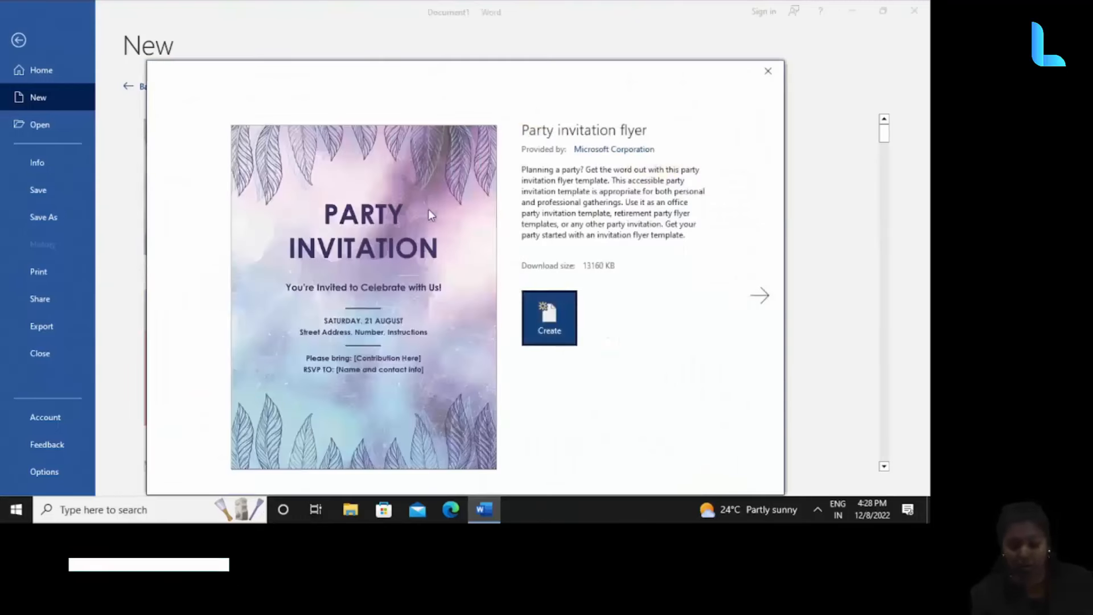
{"action": "left_click", "coordinate": [542, 319]}
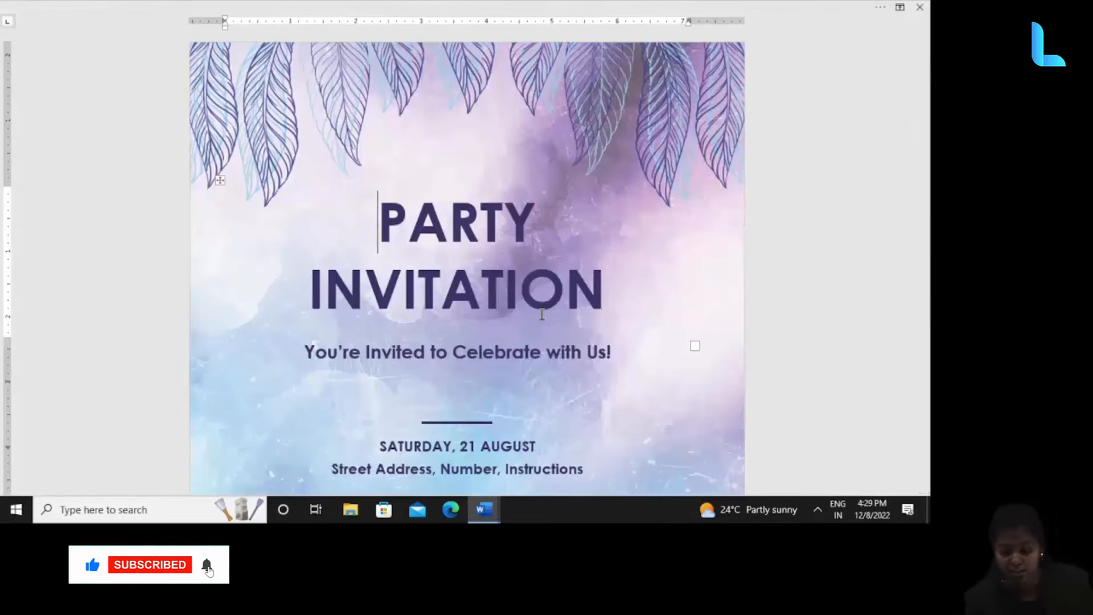
Set the ribbon display to show tabs and commands all the time.
{"action": "mouse_move", "coordinate": [814, 6]}
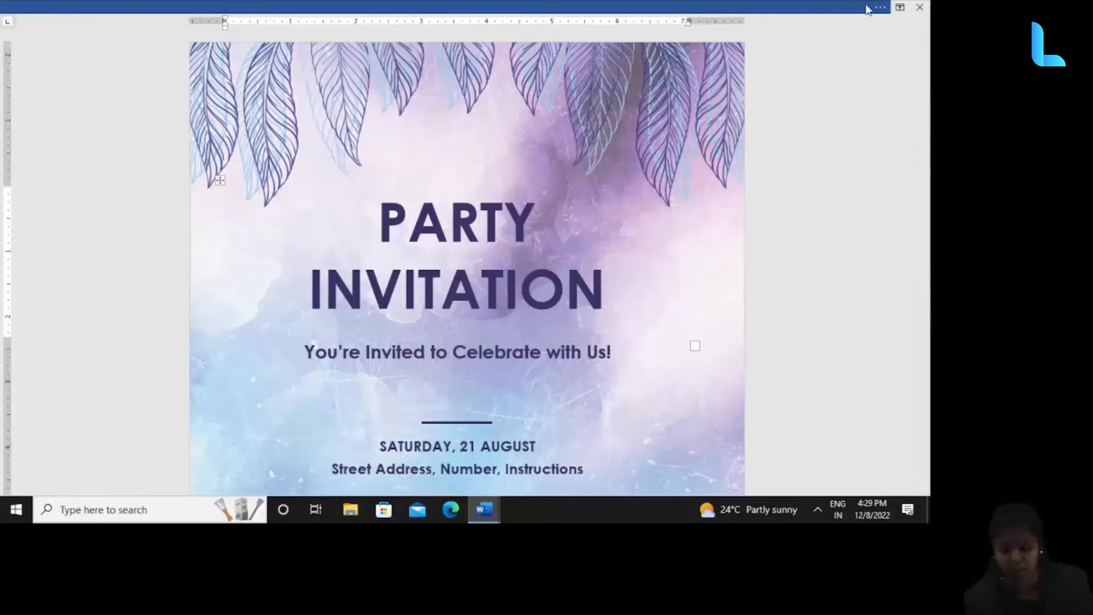
{"action": "left_click", "coordinate": [900, 7]}
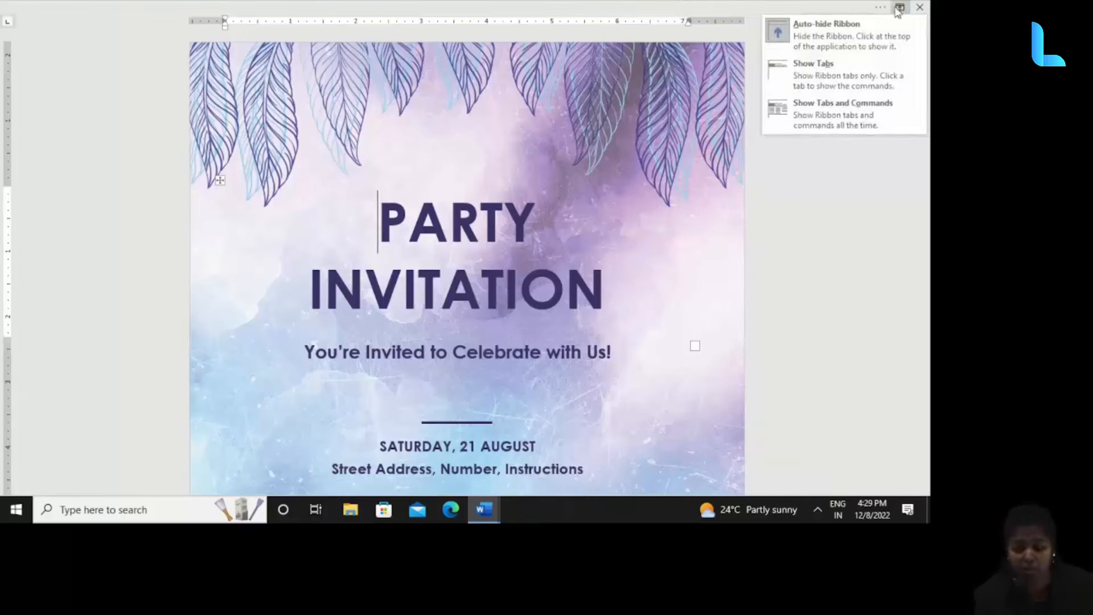
{"action": "left_click", "coordinate": [812, 111]}
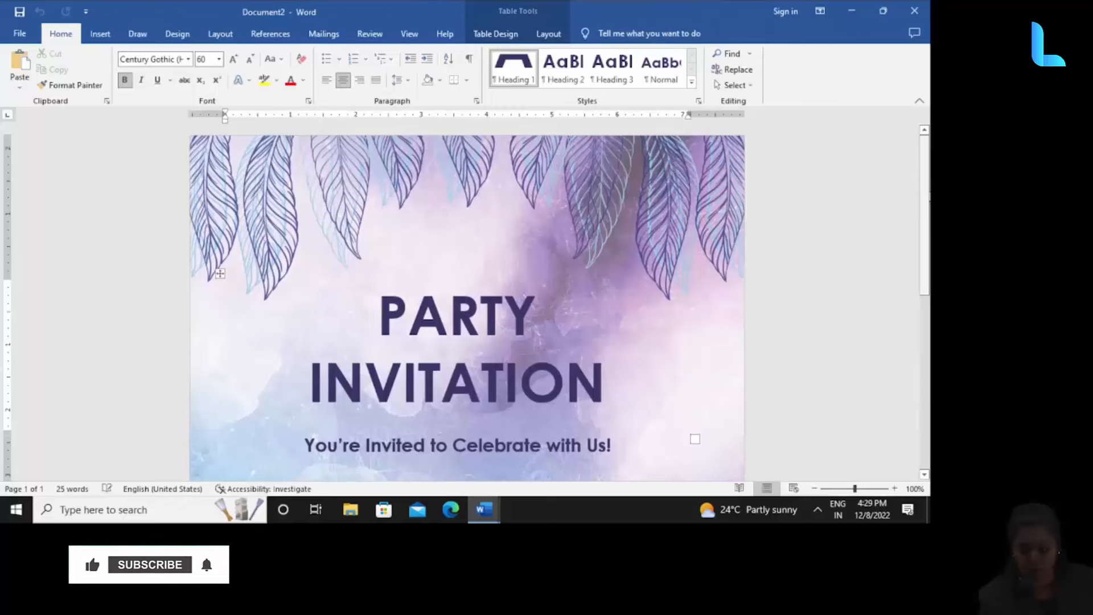
Replace the weekday and day number in the flyer's date line with "Sunday,".
{"action": "scroll", "coordinate": [929, 224], "scroll_direction": "down", "scroll_amount": 1}
{"action": "left_click_drag", "start_coordinate": [929, 225], "coordinate": [882, 315]}
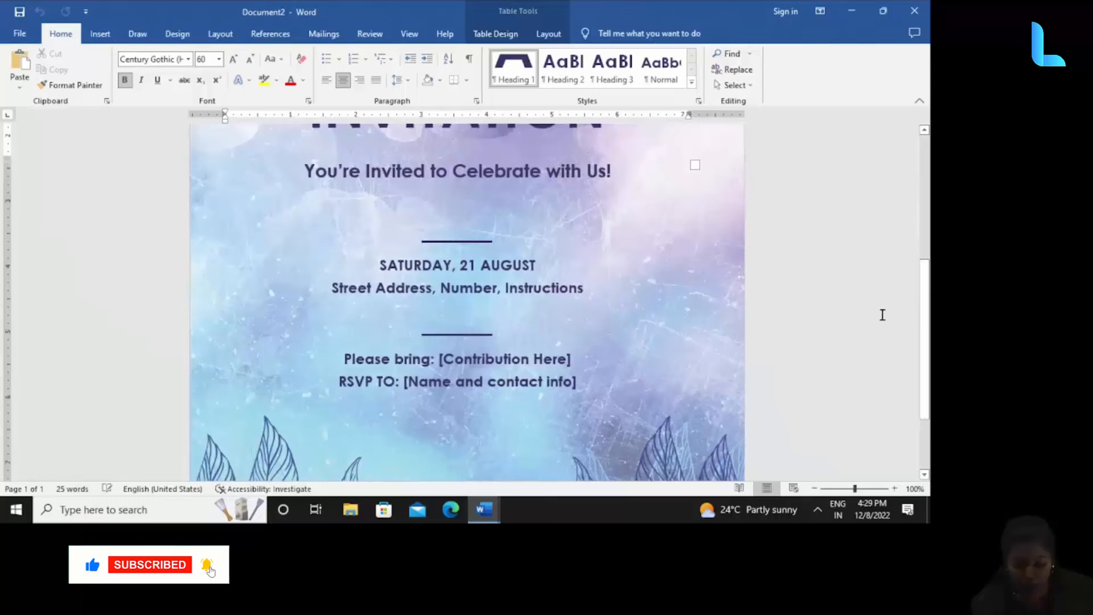
{"action": "left_click", "coordinate": [476, 265]}
{"action": "key", "text": "BackSpace"}
{"action": "key", "text": "BackSpace"}
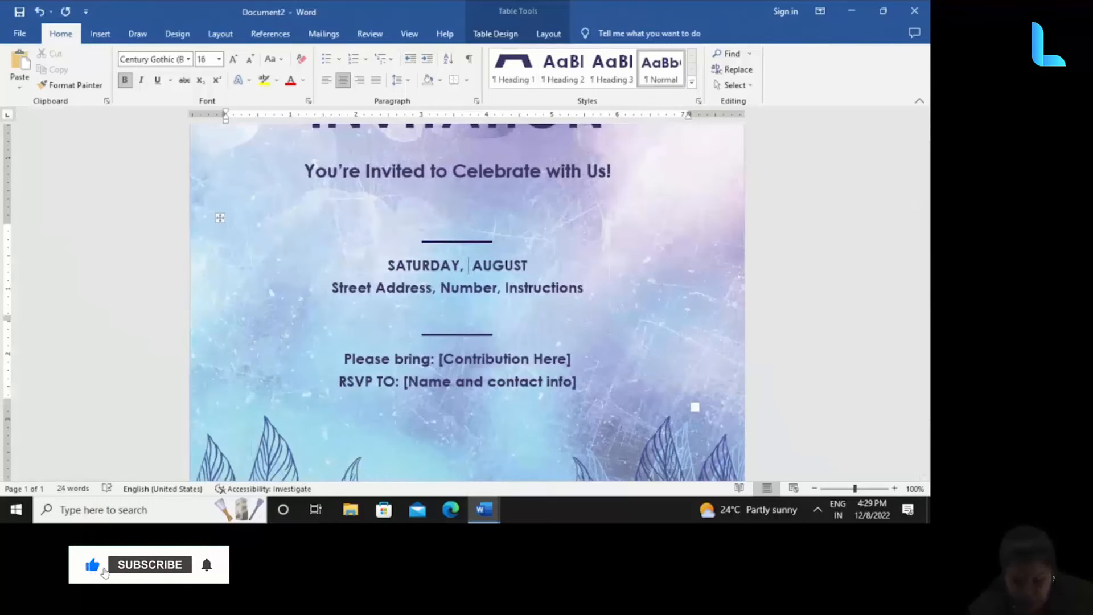
{"action": "key", "text": "BackSpace"}
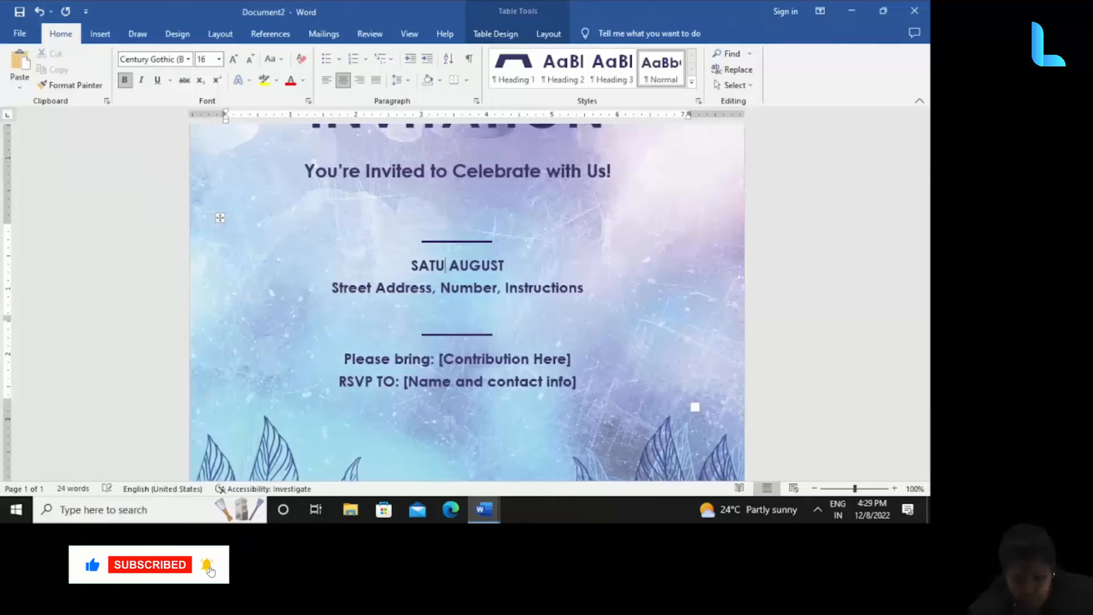
{"action": "key", "text": "BackSpace"}
{"action": "key", "text": "BackSpace"}
{"action": "key", "text": "BackSpace"}
{"action": "type", "text": "un"}
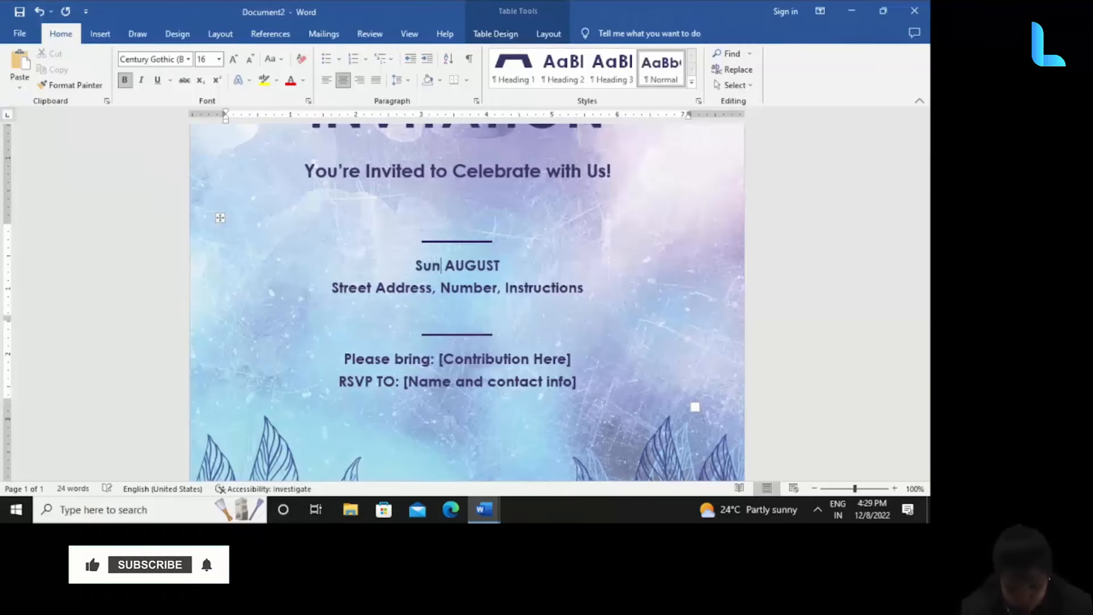
{"action": "type", "text": "day"}
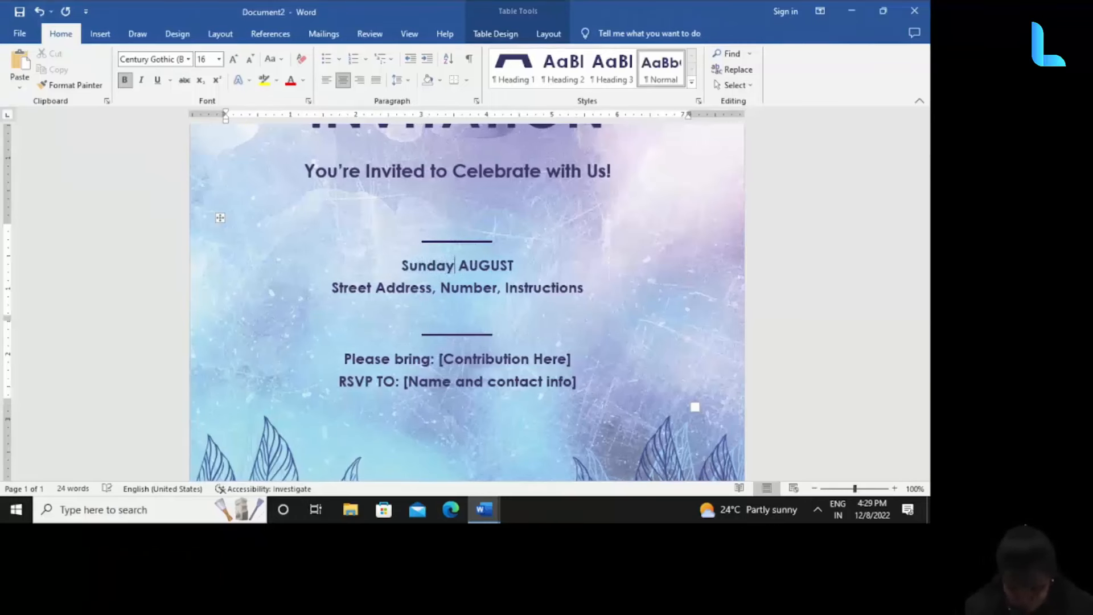
{"action": "type", "text": ","}
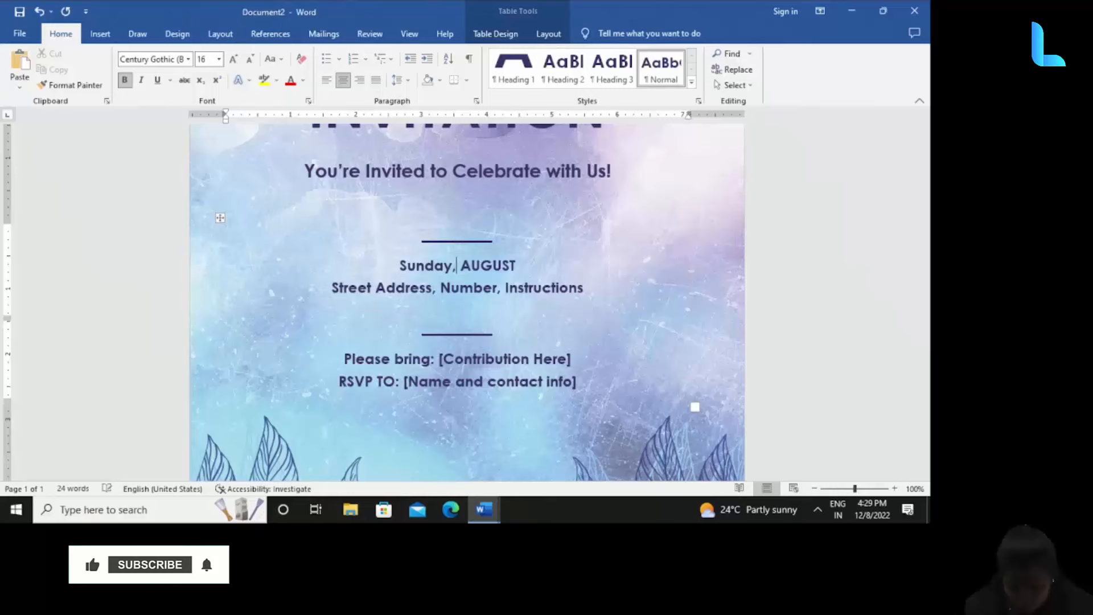
Replace the month in the flyer's date line with "1st January", applying the suggested spelling with a capital J.
{"action": "double_click", "coordinate": [478, 264]}
{"action": "type", "text": "1"}
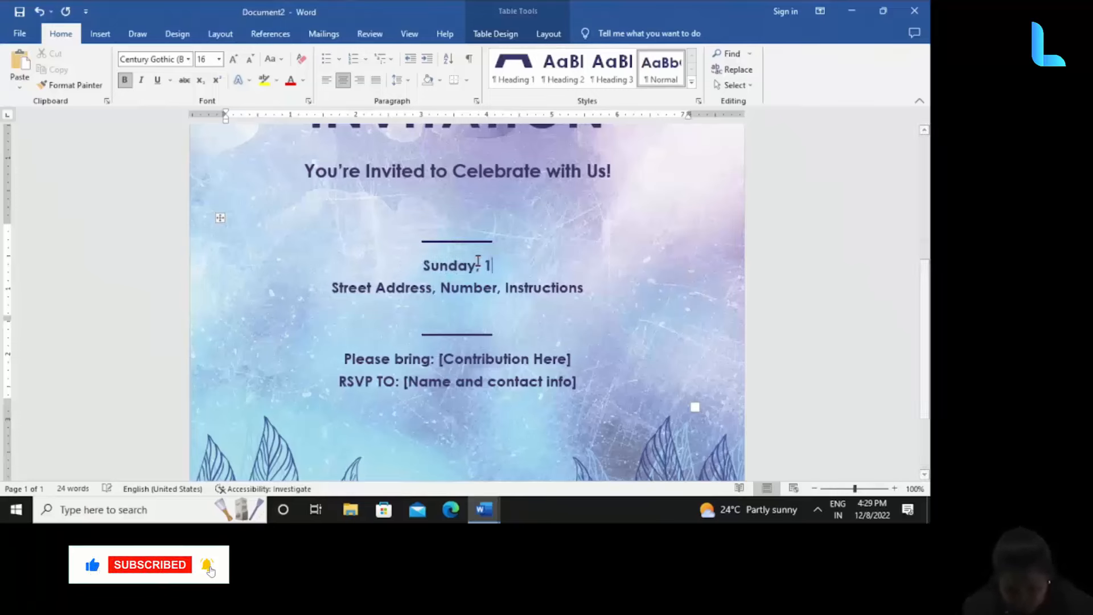
{"action": "type", "text": "st "}
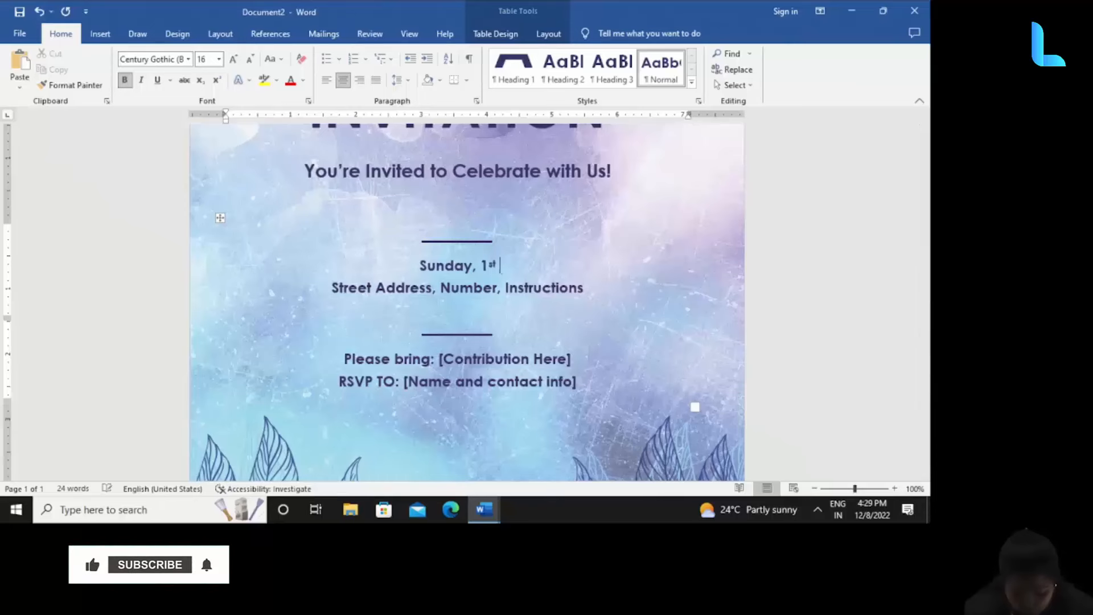
{"action": "type", "text": "jany"}
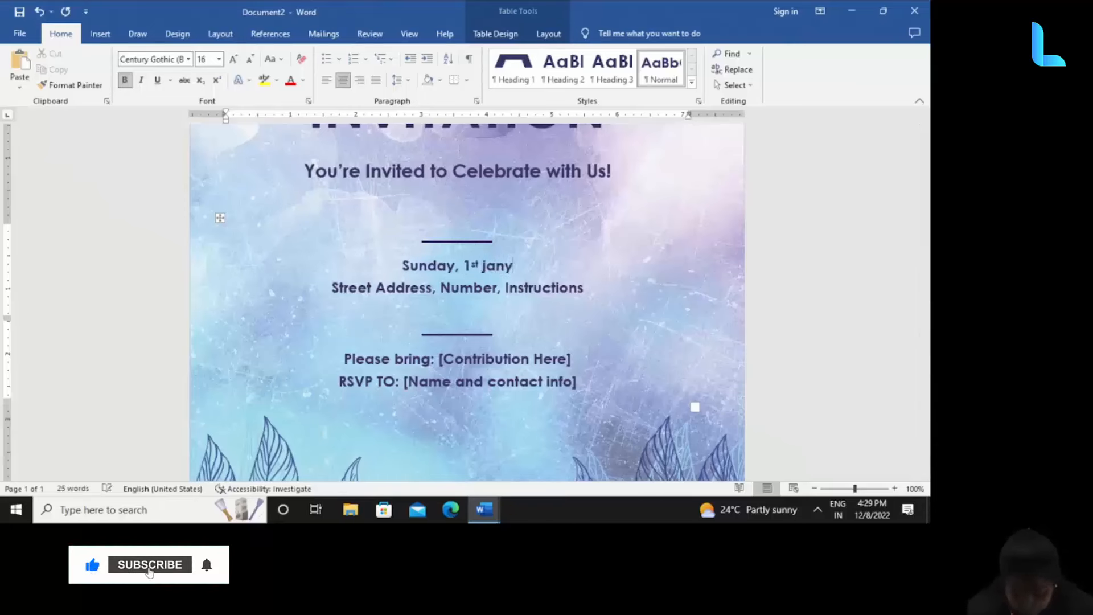
{"action": "key", "text": "BackSpace"}
{"action": "type", "text": "uary"}
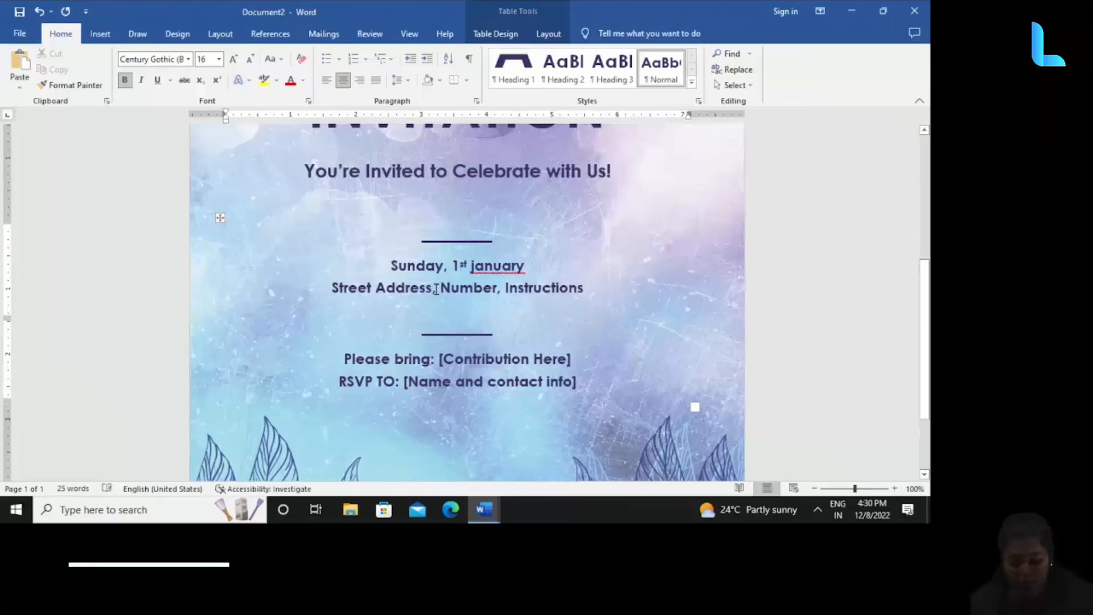
{"action": "right_click", "coordinate": [500, 267]}
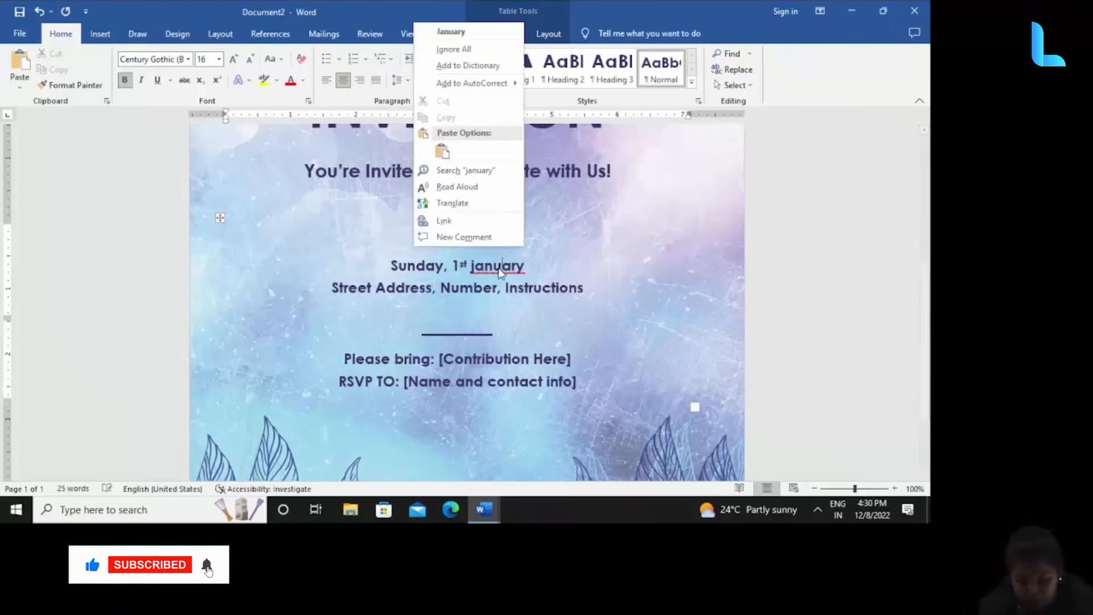
{"action": "left_click", "coordinate": [472, 32]}
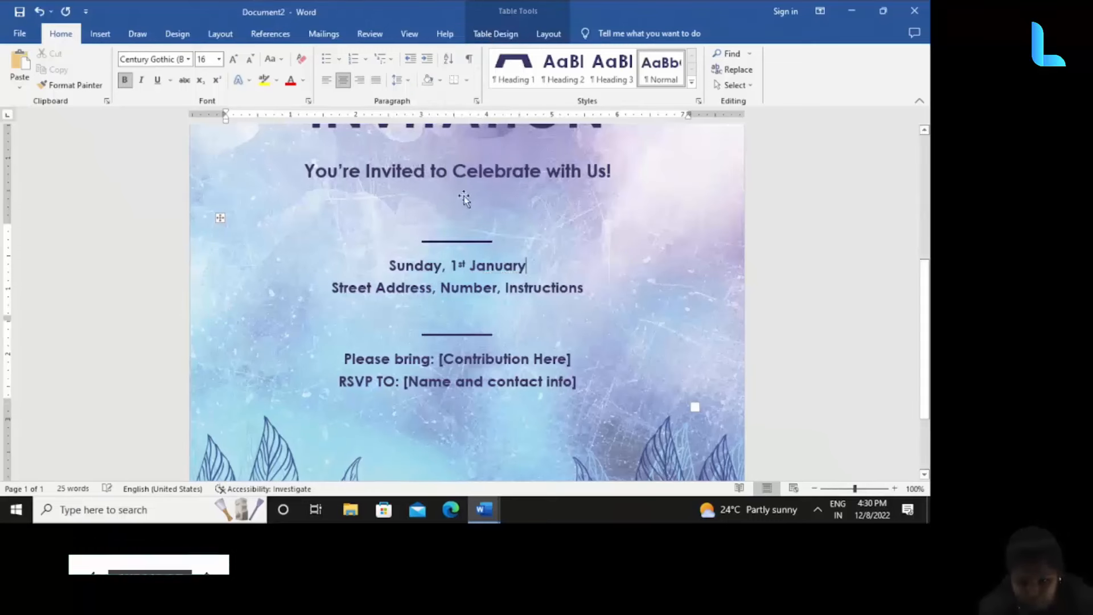
Enlarge the word January in the date line to 18 pt and change it to uppercase.
{"action": "double_click", "coordinate": [482, 268]}
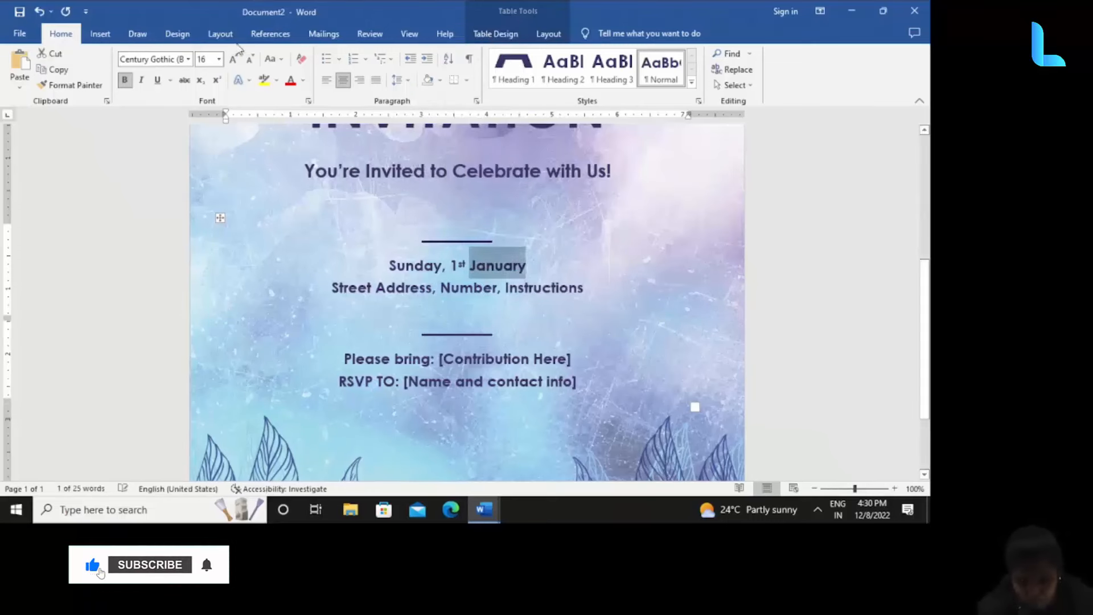
{"action": "left_click", "coordinate": [240, 61]}
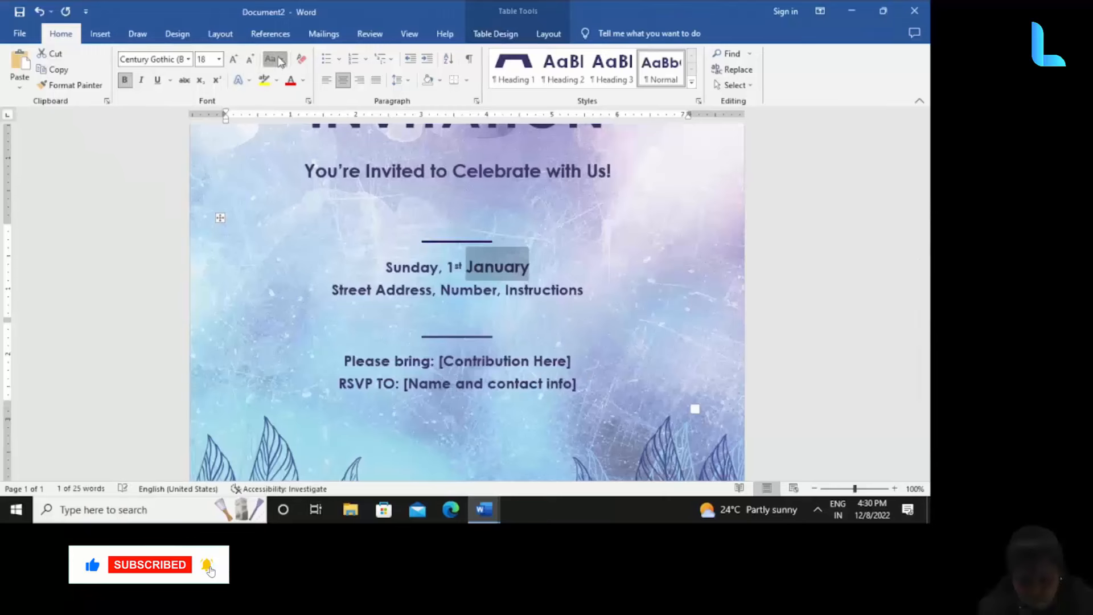
{"action": "left_click", "coordinate": [272, 58]}
{"action": "left_click", "coordinate": [300, 113]}
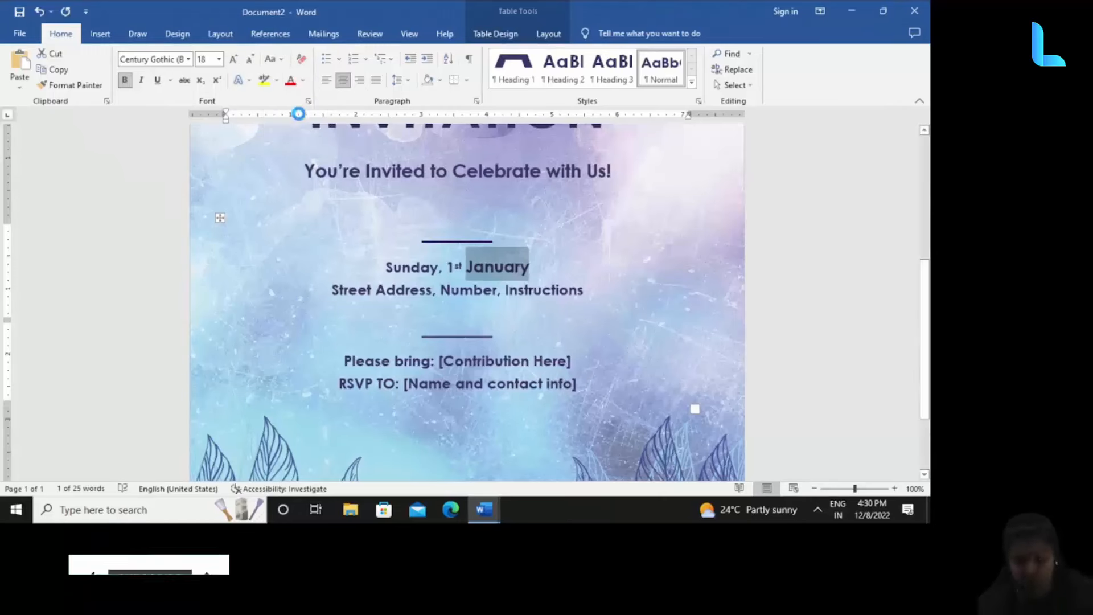
{"action": "left_click", "coordinate": [516, 267]}
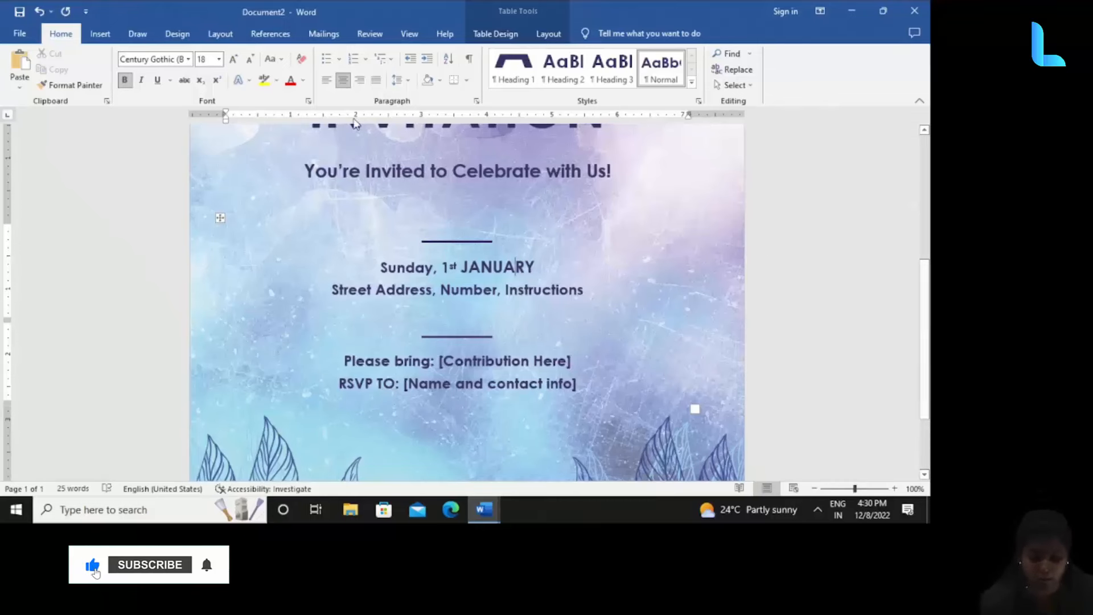
Create a new document from the Columns resume template.
{"action": "left_click", "coordinate": [19, 34]}
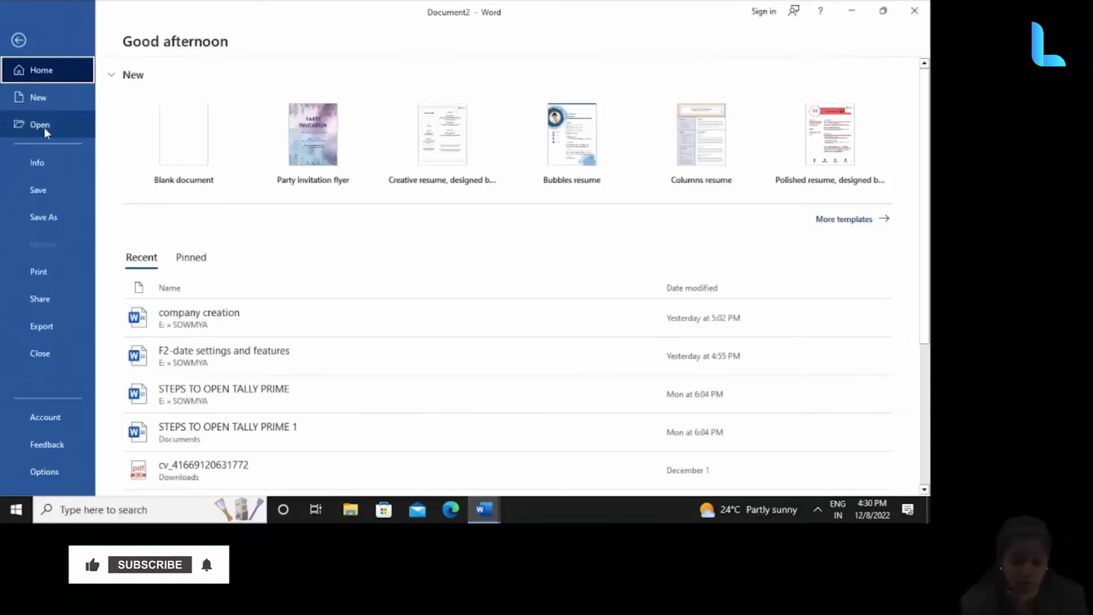
{"action": "left_click", "coordinate": [49, 96]}
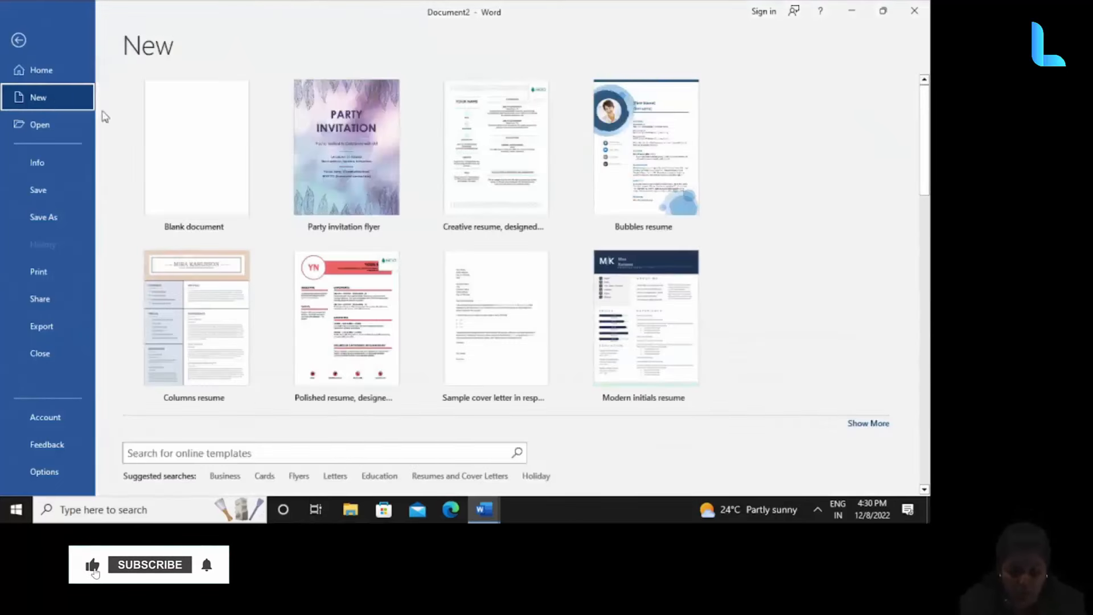
{"action": "left_click", "coordinate": [344, 449]}
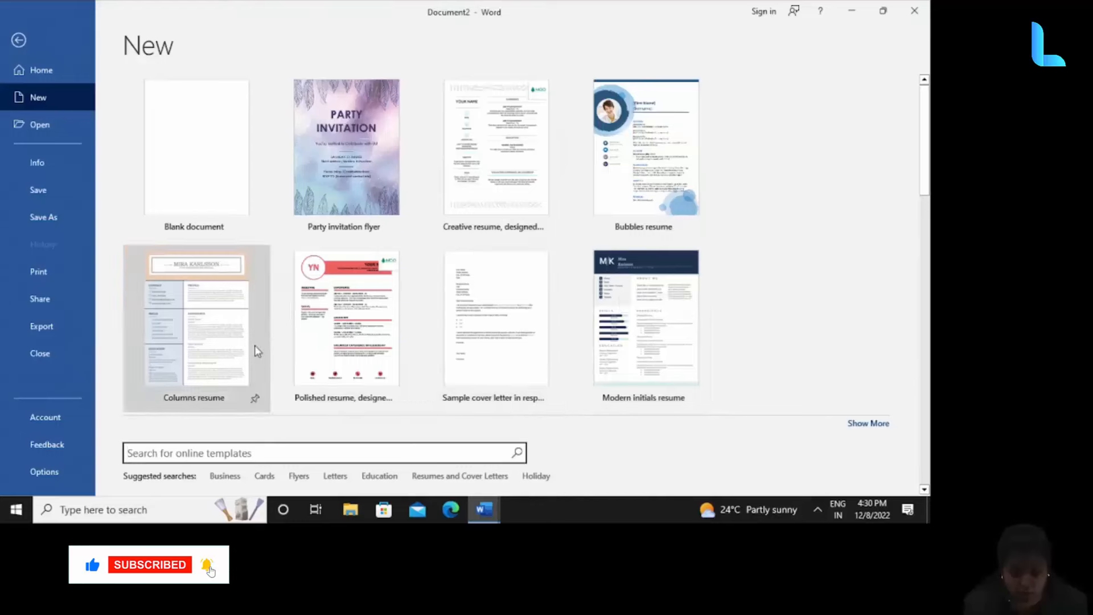
{"action": "left_click", "coordinate": [249, 320]}
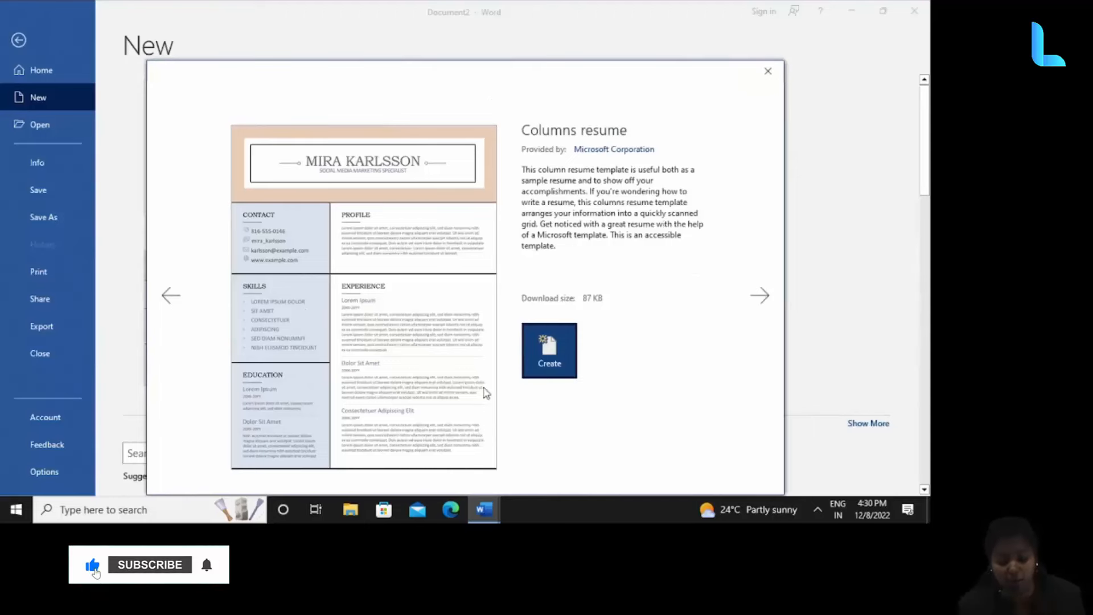
{"action": "left_click", "coordinate": [538, 360]}
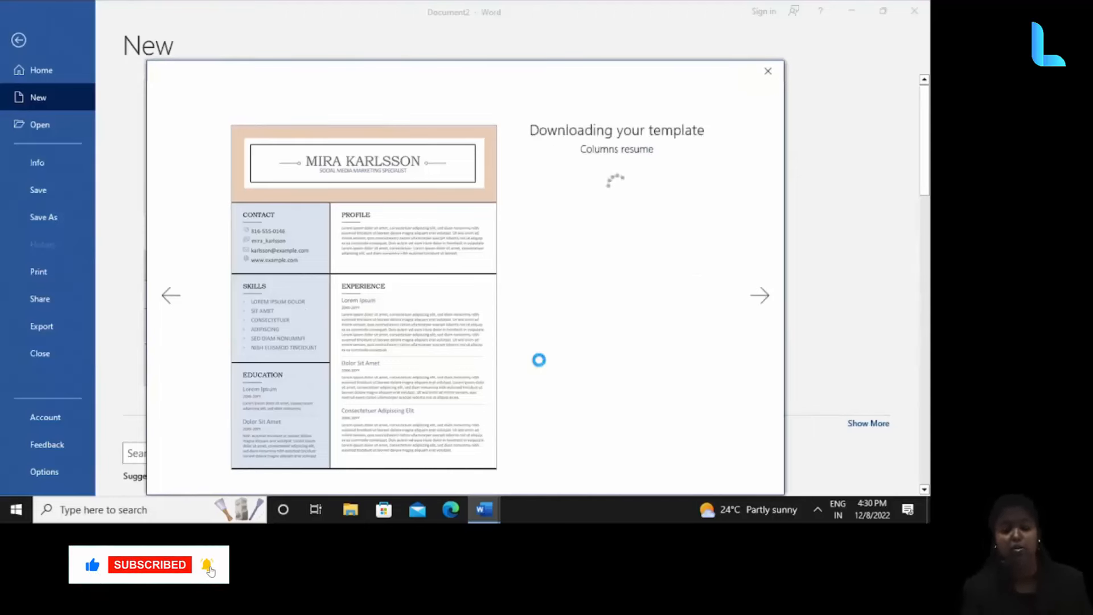